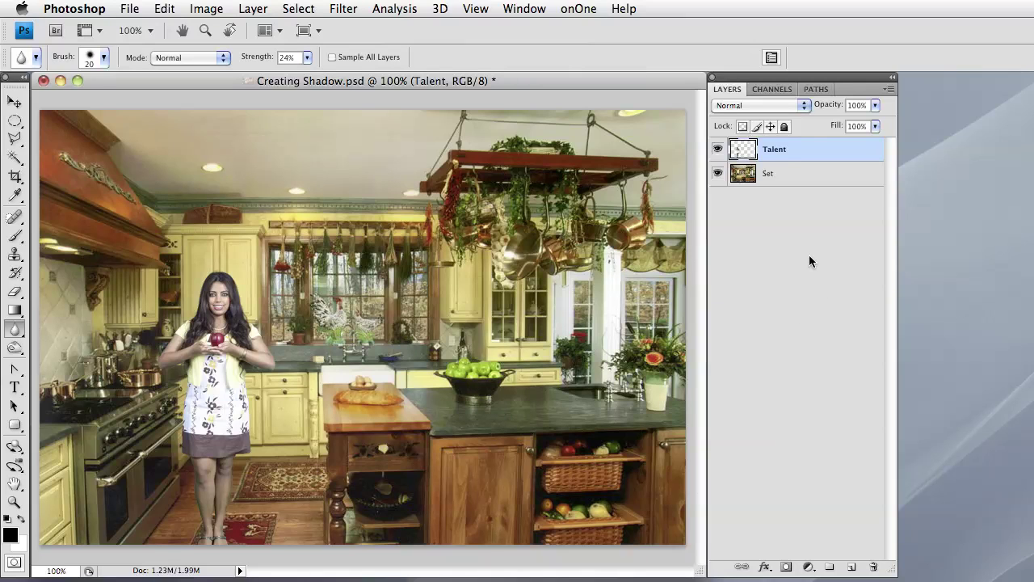
Check the model alone by toggling the kitchen background, then discard a trial Talent copy
left_click(718, 174)
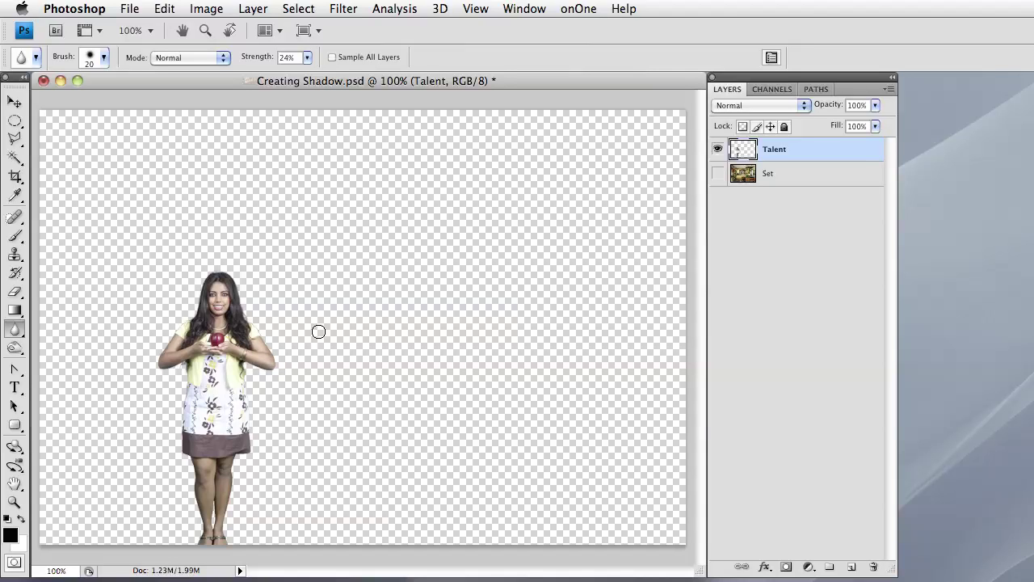
left_click(718, 173)
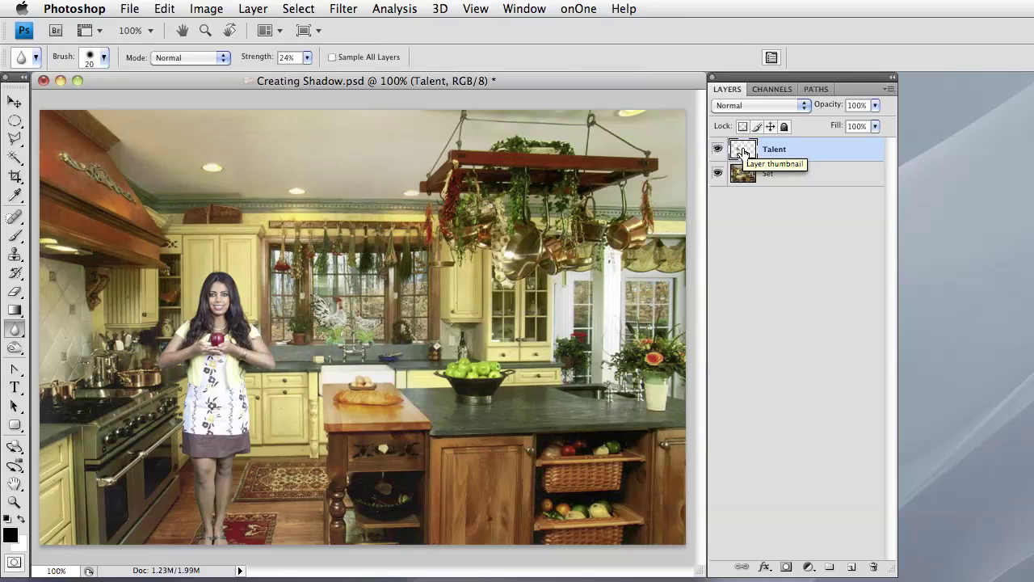
left_click_drag(743, 152, 852, 567)
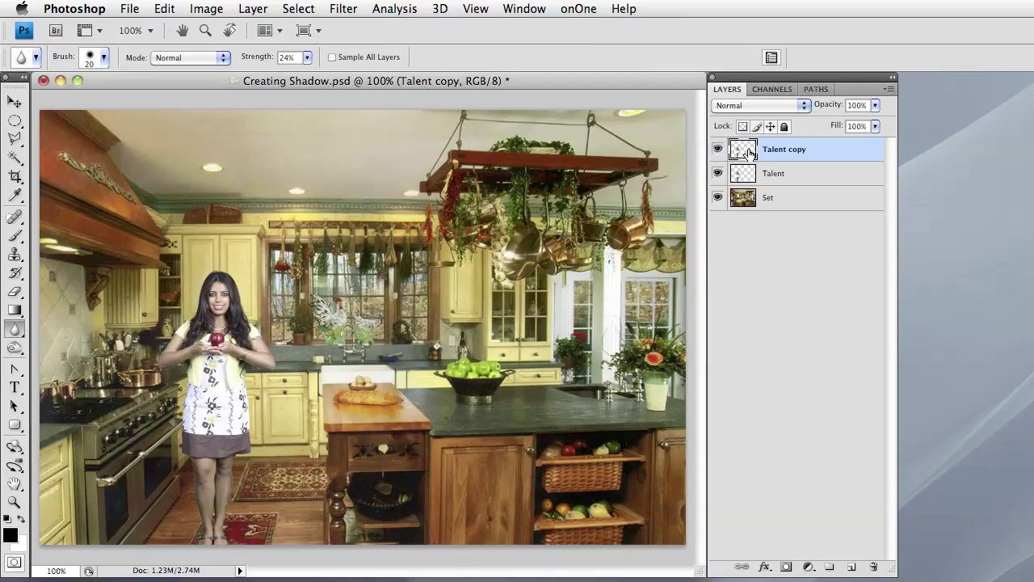
left_click_drag(746, 153, 871, 568)
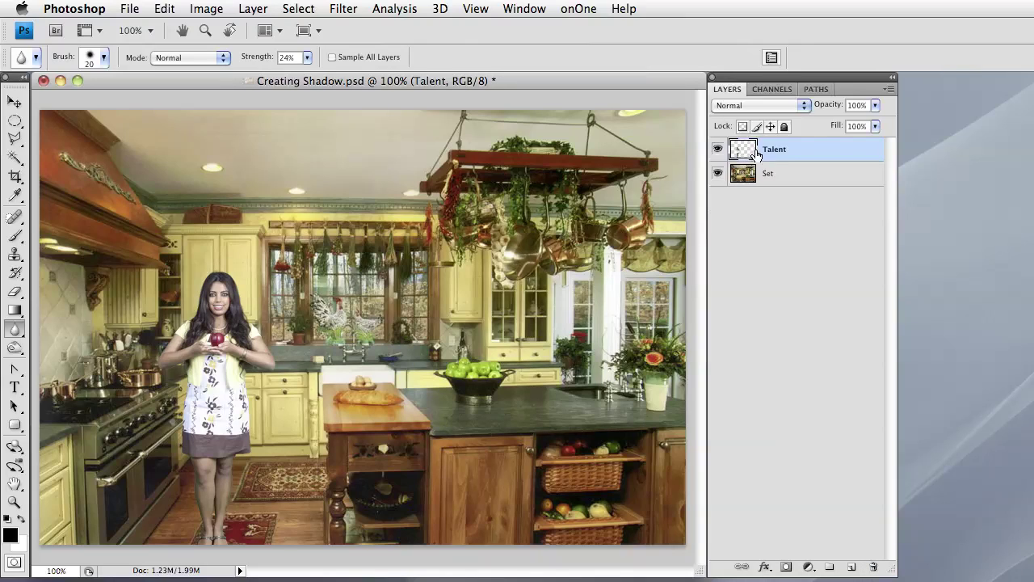
Duplicate the Talent layer as a new layer named 'Shadow'
left_click(250, 9)
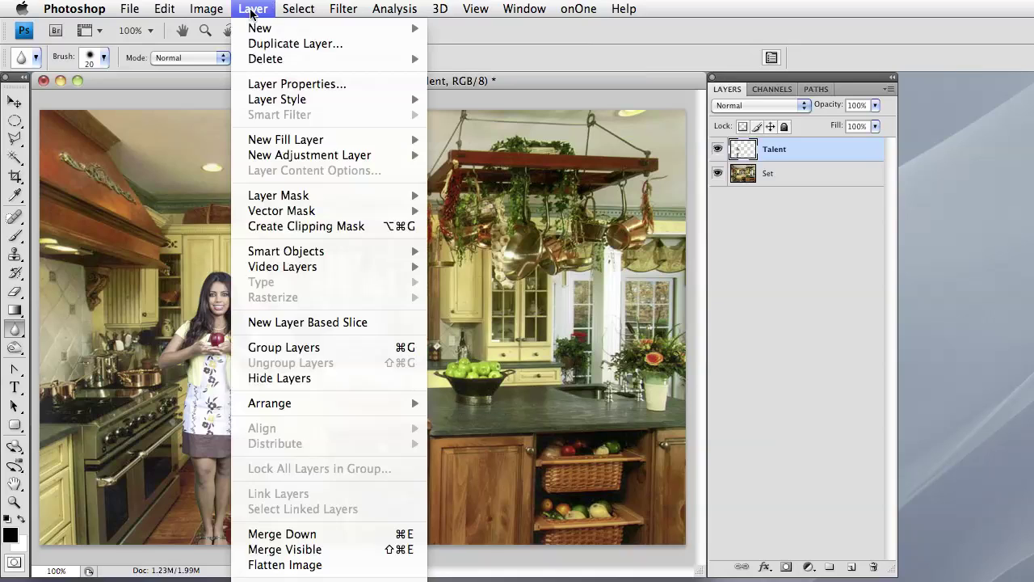
left_click(267, 46)
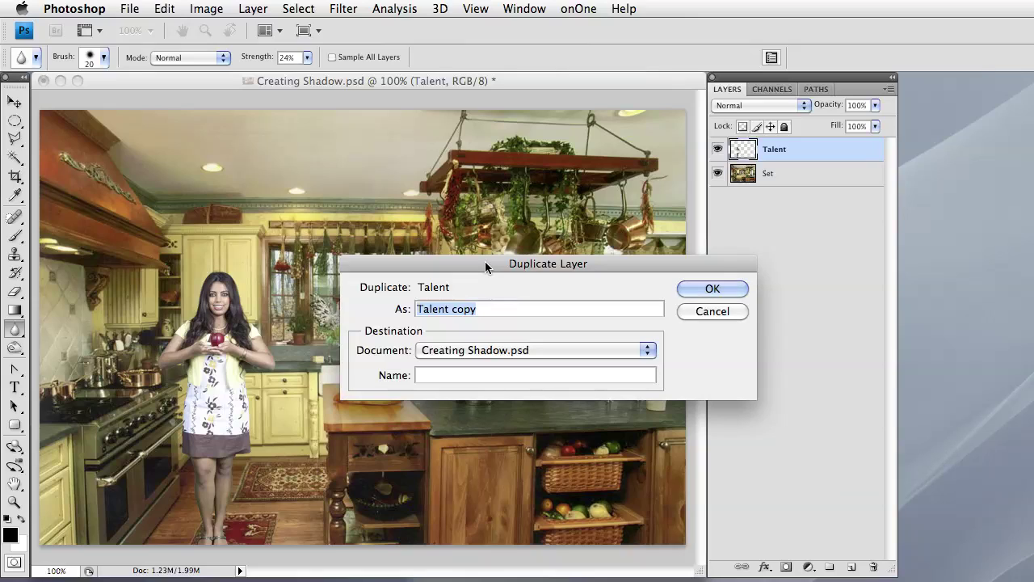
type("Shadow")
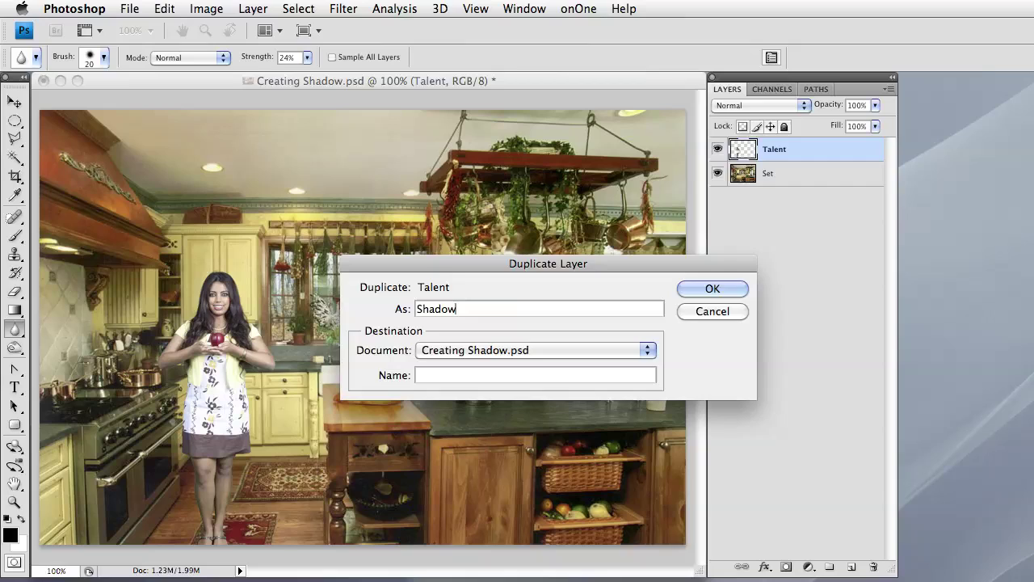
key("Return")
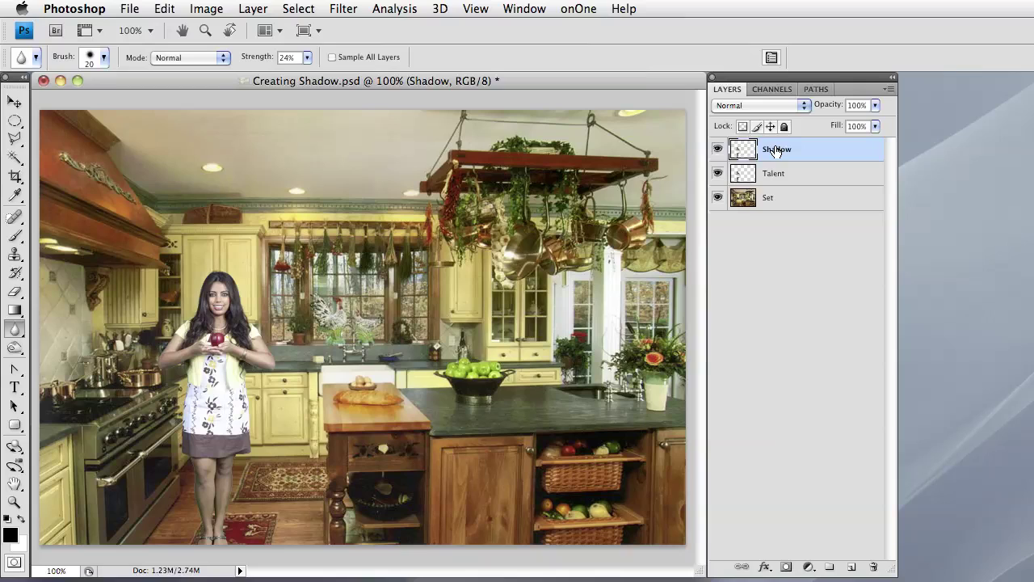
left_click(164, 9)
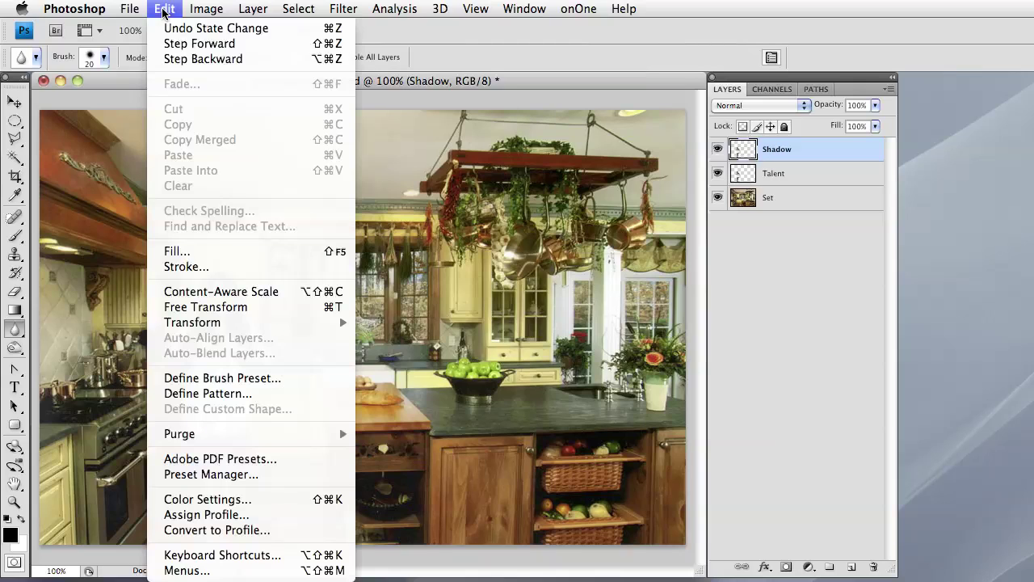
left_click(214, 253)
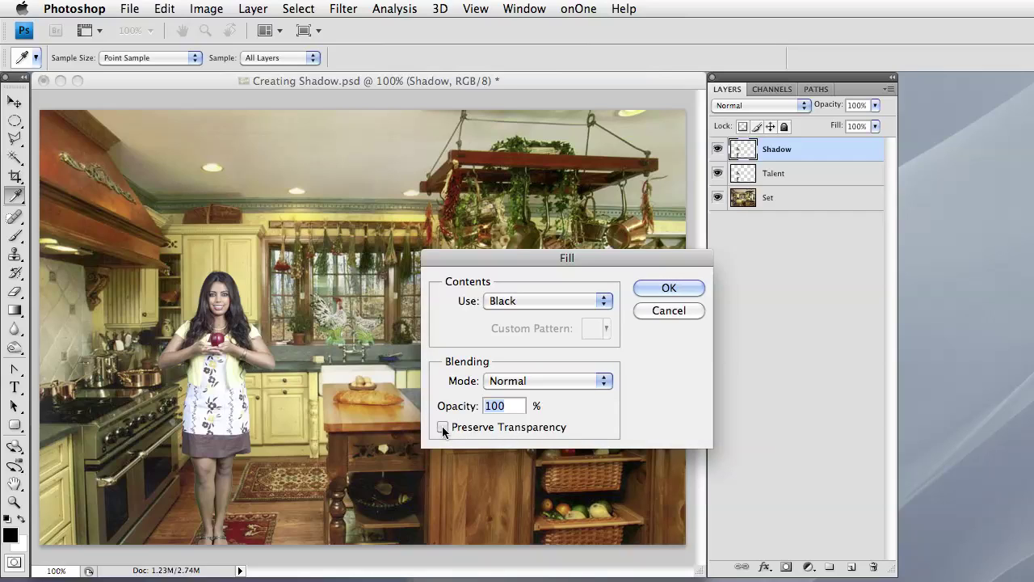
left_click(442, 427)
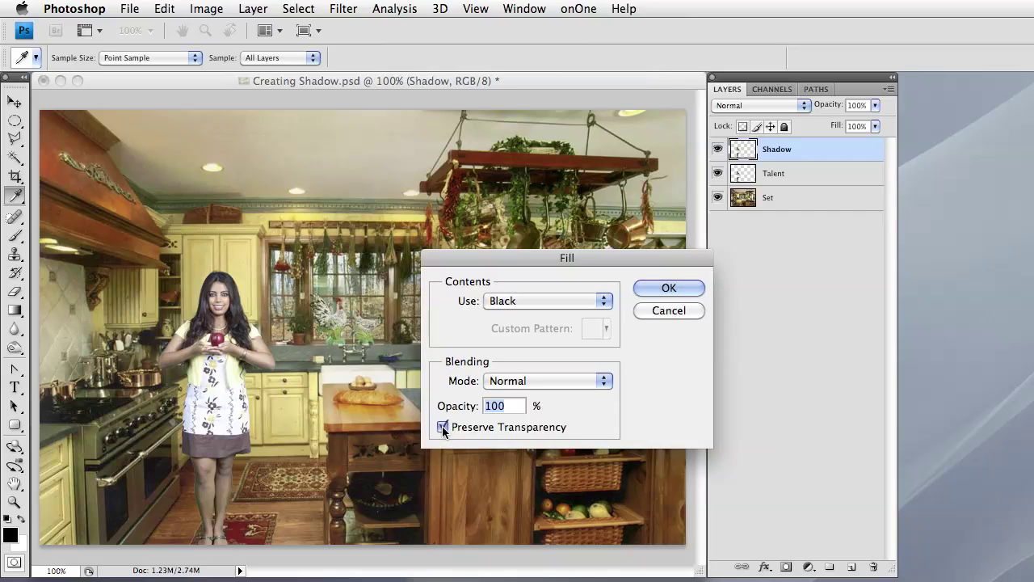
left_click(442, 427)
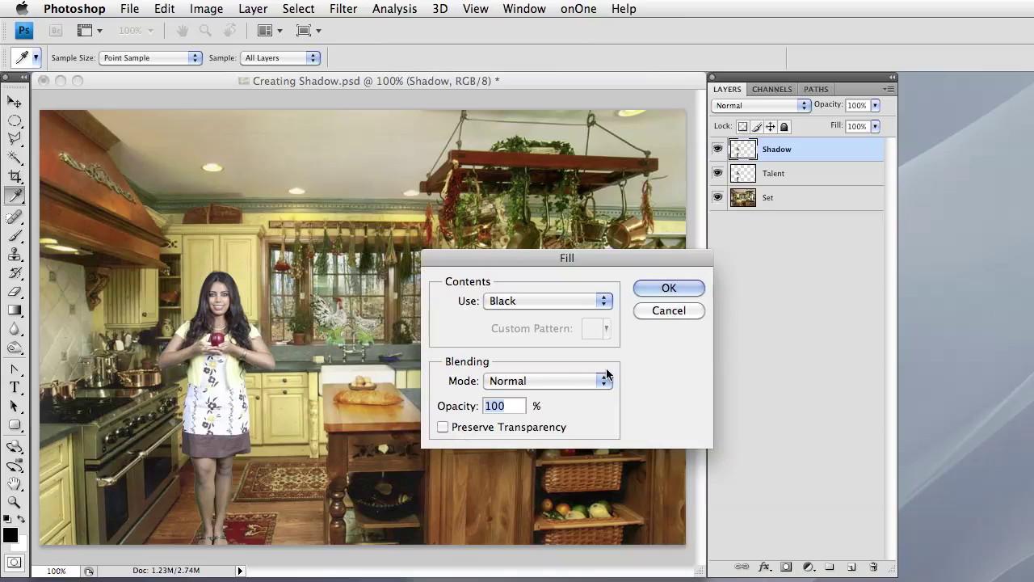
left_click(669, 290)
key("r")
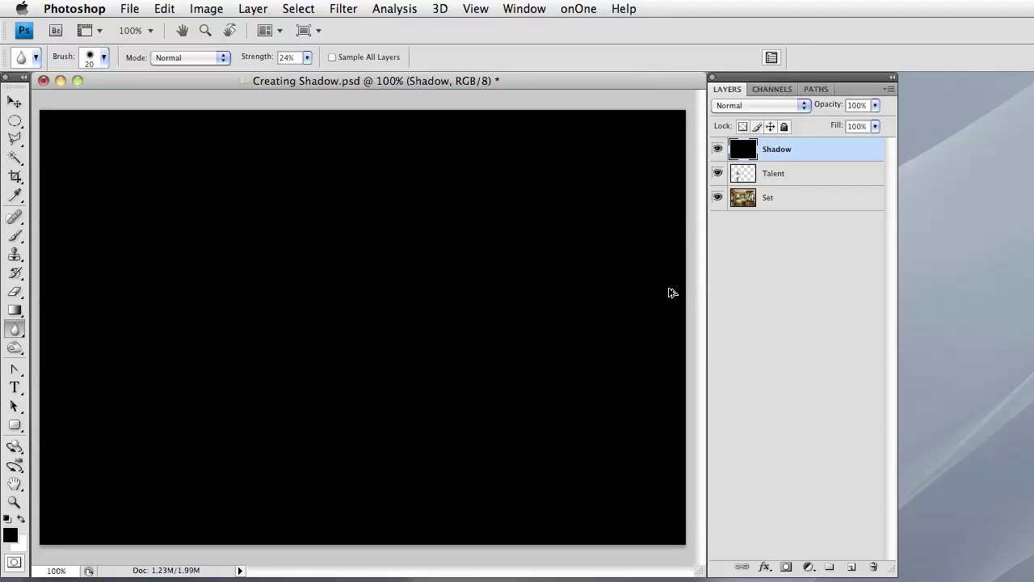
key("ctrl+z")
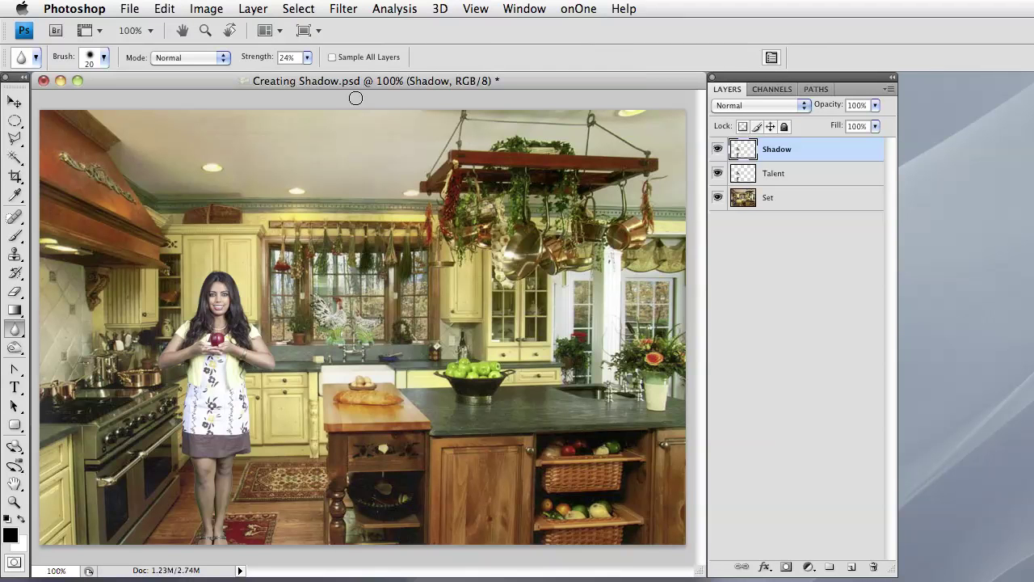
Fill the Shadow layer with Black, with Preserve Transparency on, so only the figure turns black
left_click(166, 10)
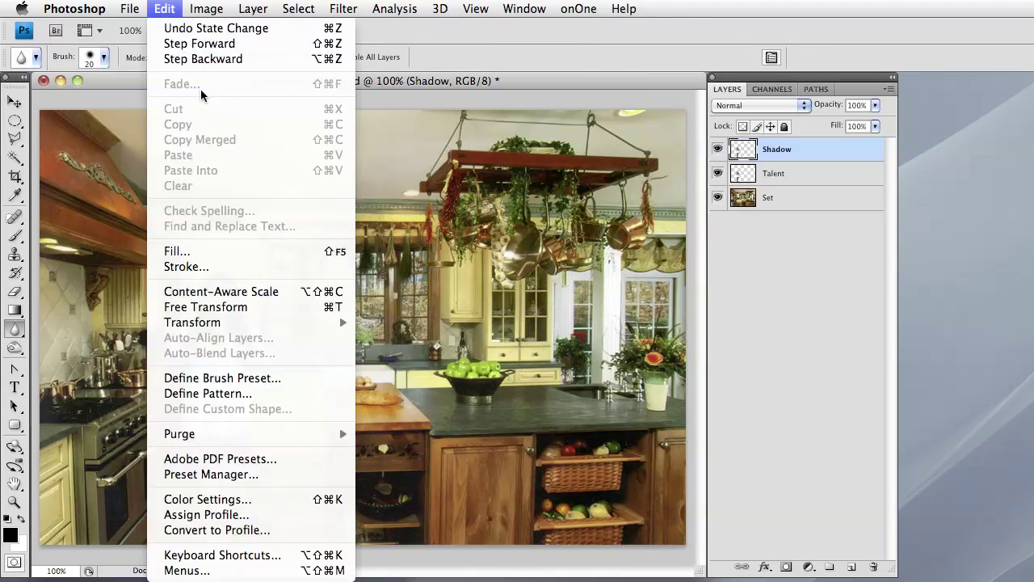
left_click(223, 256)
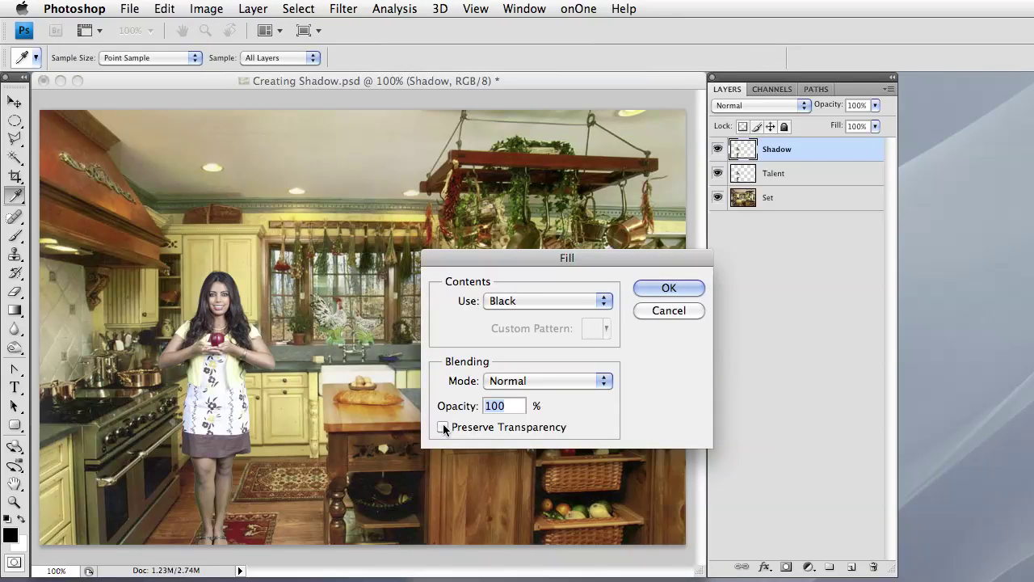
left_click(443, 427)
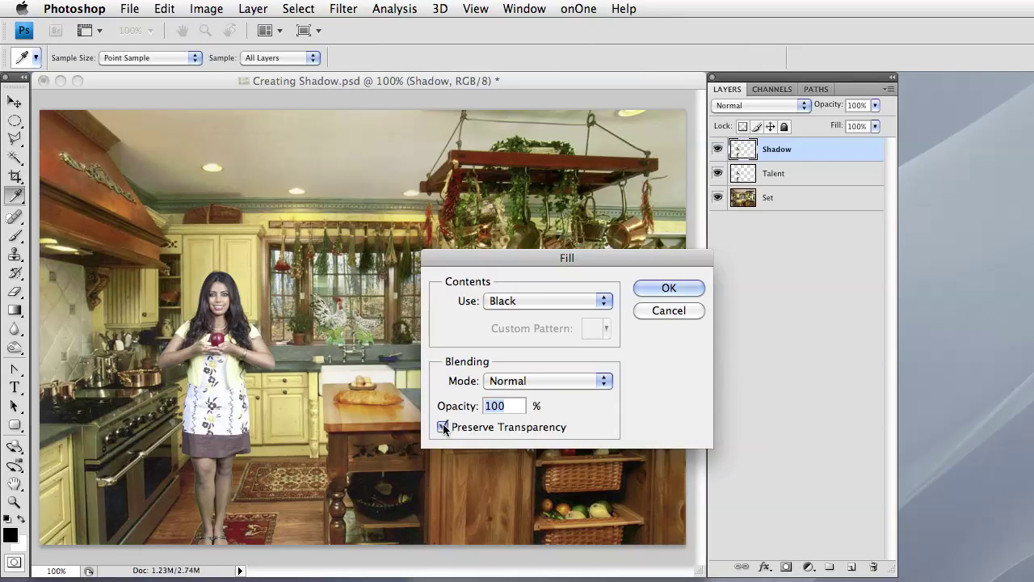
left_click(667, 289)
key("r")
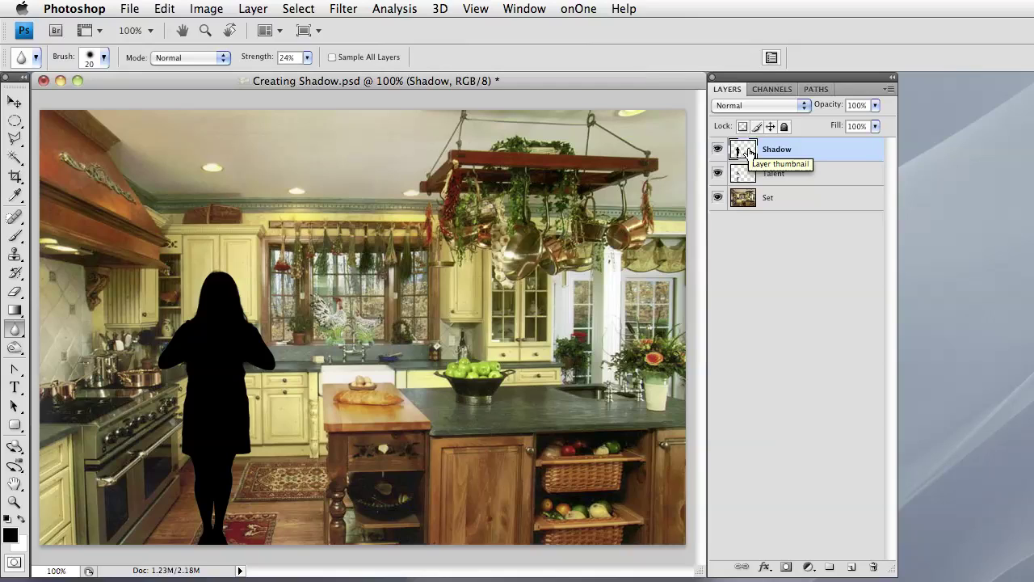
left_click_drag(750, 152, 749, 190)
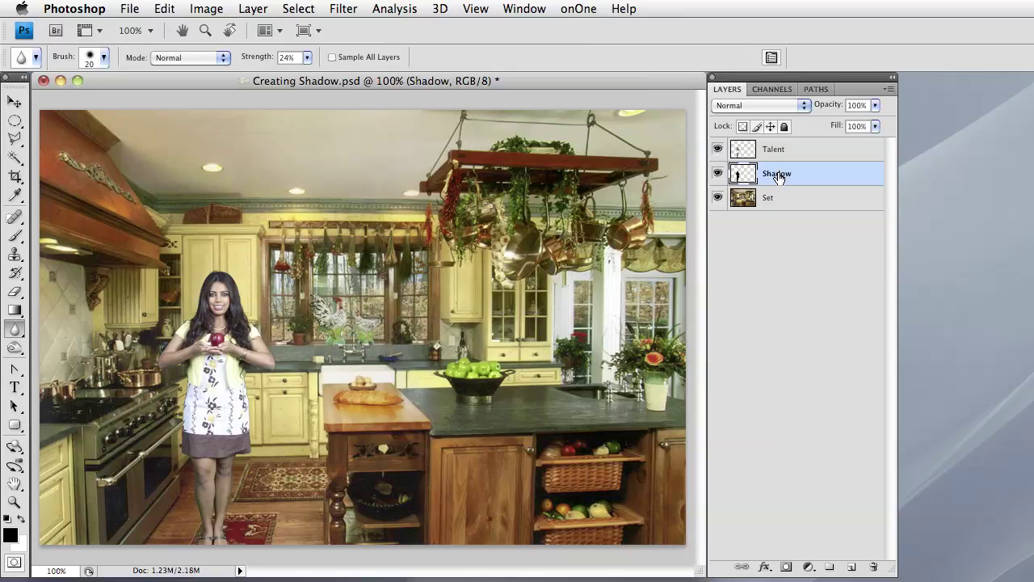
Distort the Shadow layer, pulling its top edge down to about 27.6% height onto the floor
left_click(164, 8)
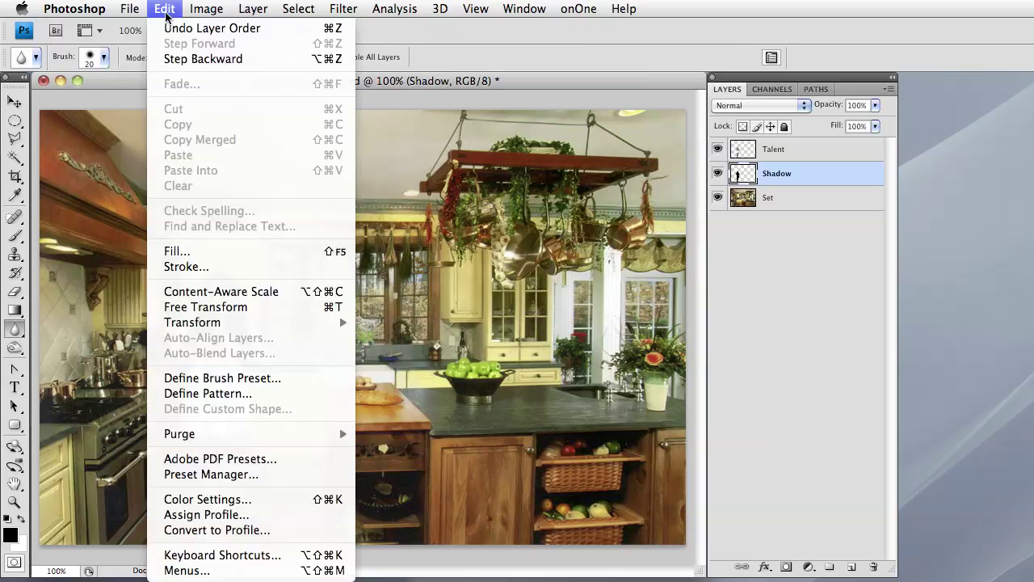
mouse_move(202, 324)
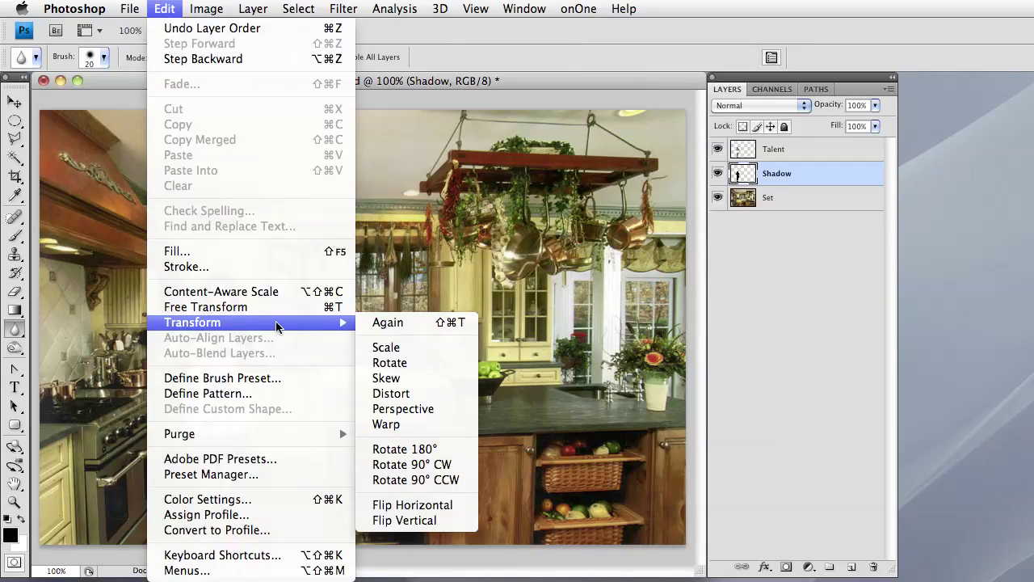
left_click(390, 395)
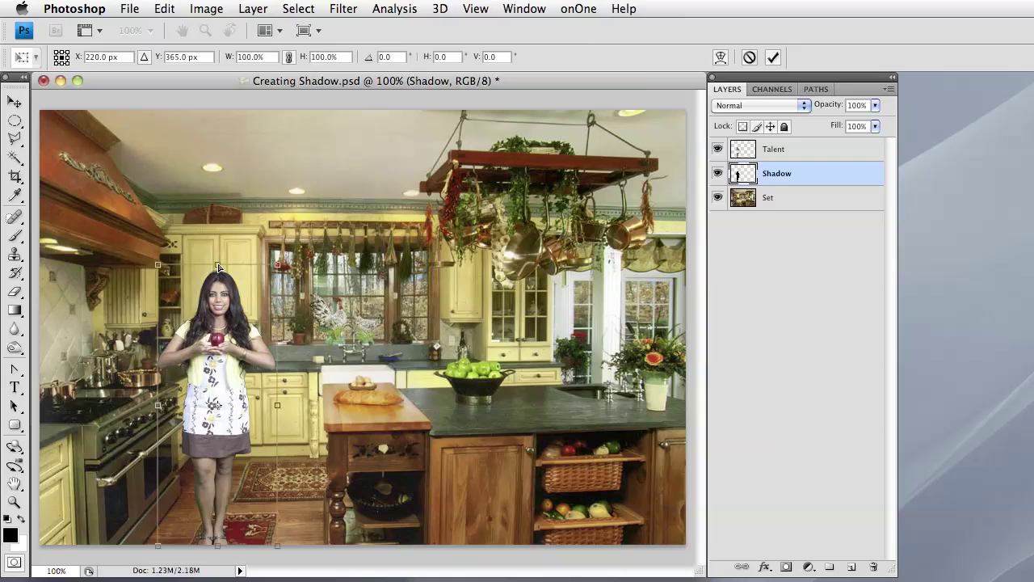
left_click_drag(218, 267, 217, 471)
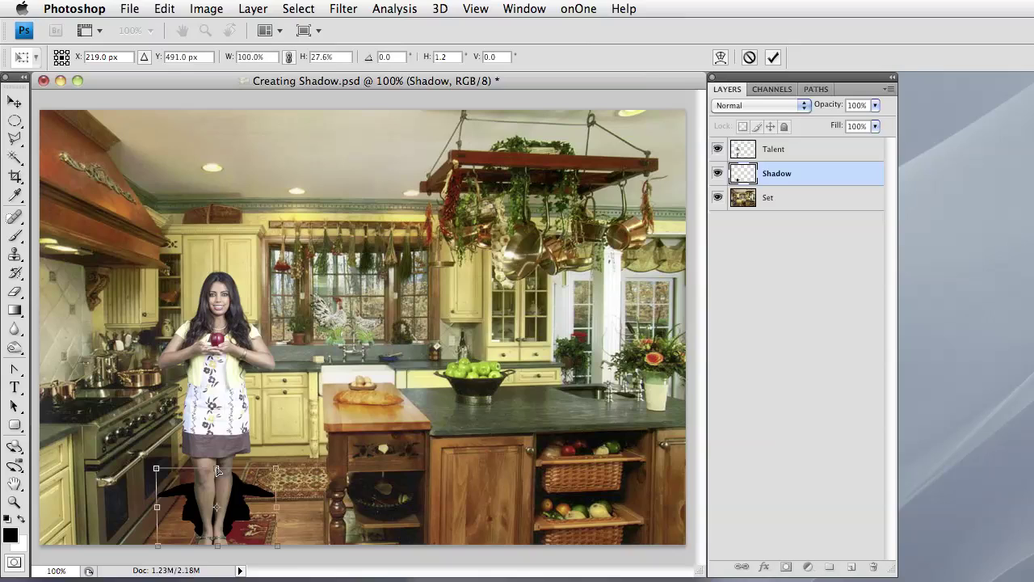
Skew the flattened shadow to the right of the model's feet and commit the transform
left_click(165, 10)
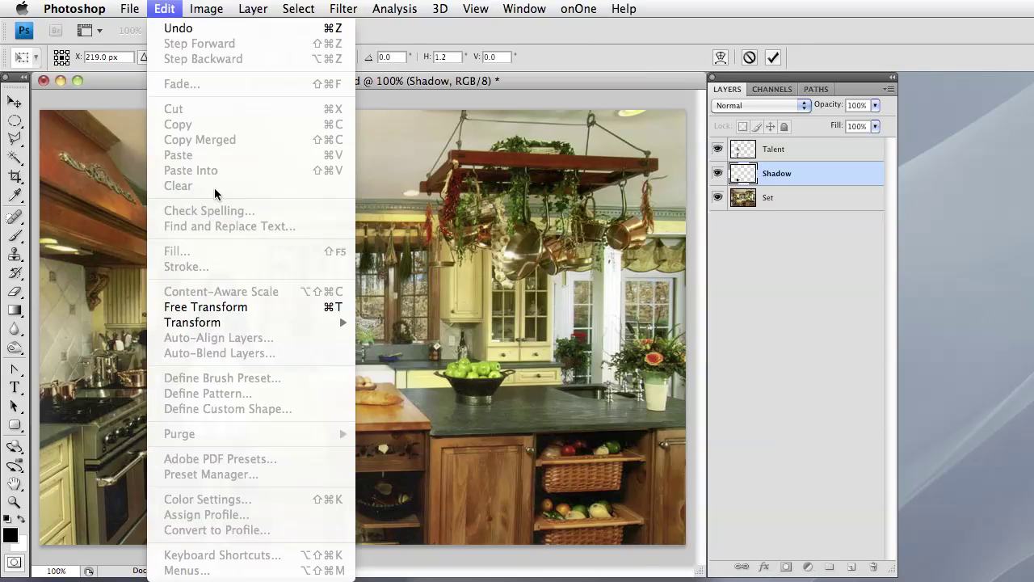
mouse_move(228, 323)
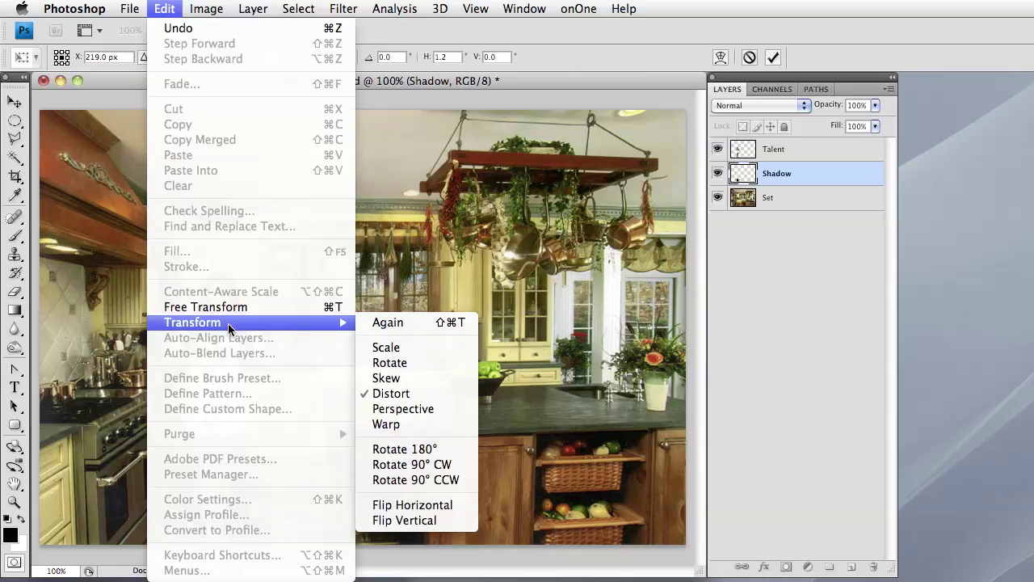
left_click(386, 378)
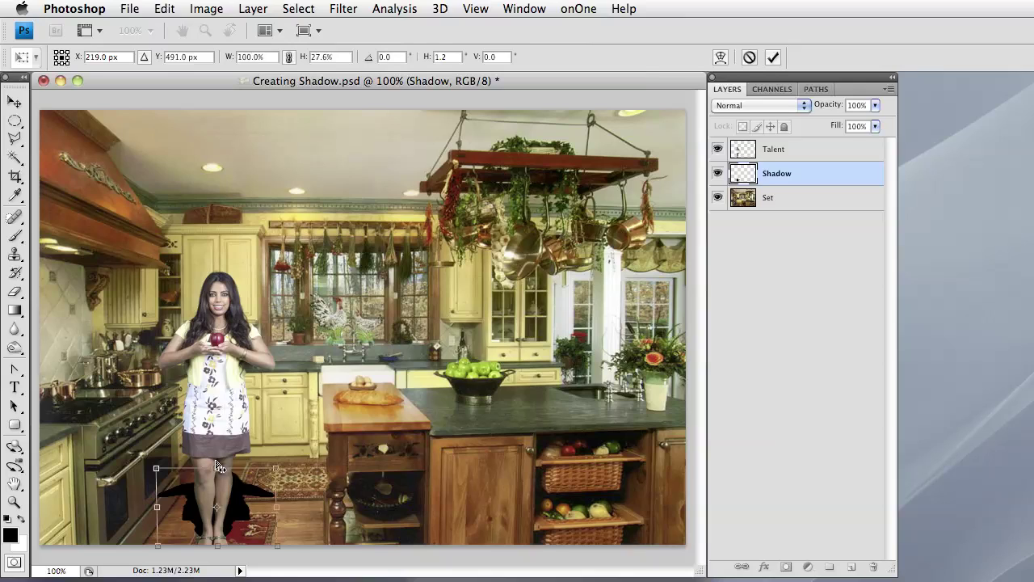
left_click_drag(218, 467, 277, 467)
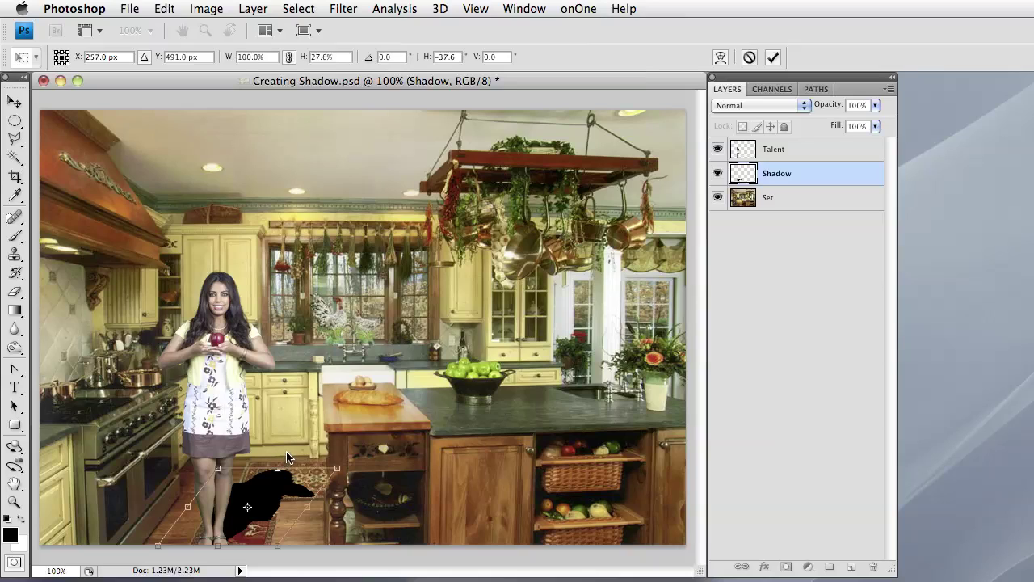
left_click(773, 58)
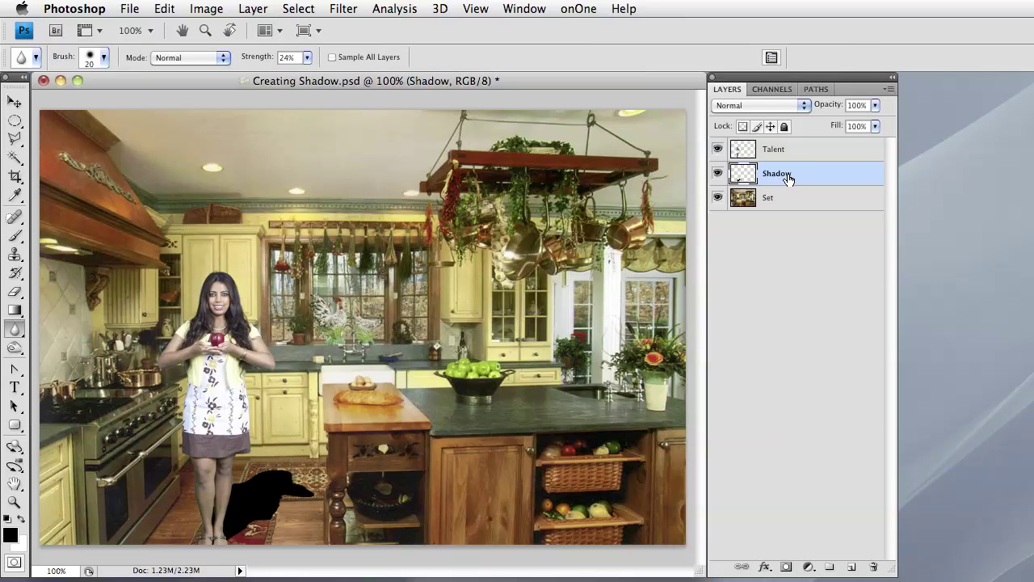
Set the Shadow layer's opacity to 35%
left_click(858, 106)
left_click(875, 106)
left_click(861, 106)
type("35")
key("Return")
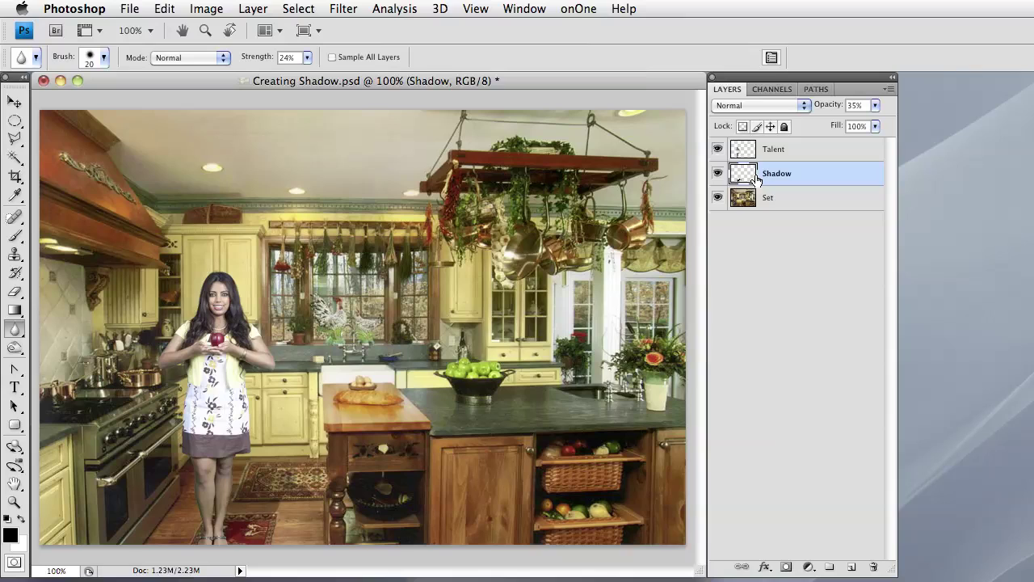
left_click(344, 9)
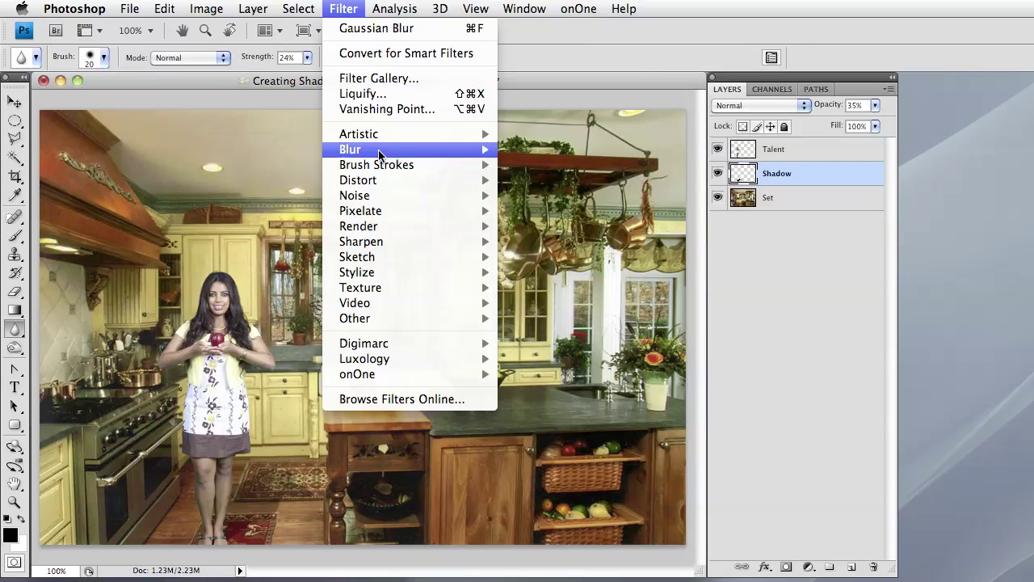
Apply a 3.1-pixel Gaussian Blur to the Shadow layer, previewing the shadow's edges first
mouse_move(380, 150)
left_click(544, 215)
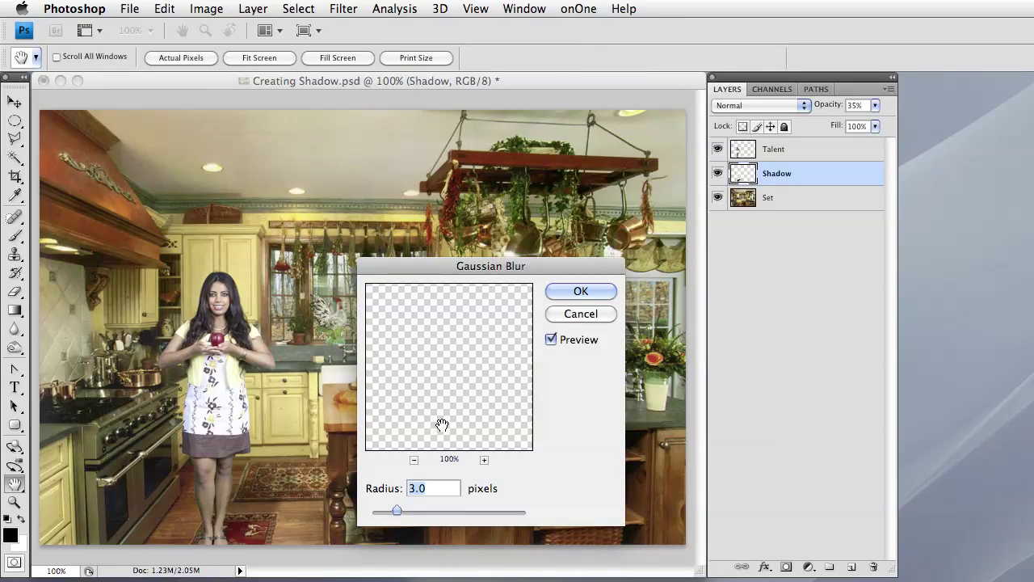
left_click_drag(442, 423, 469, 357)
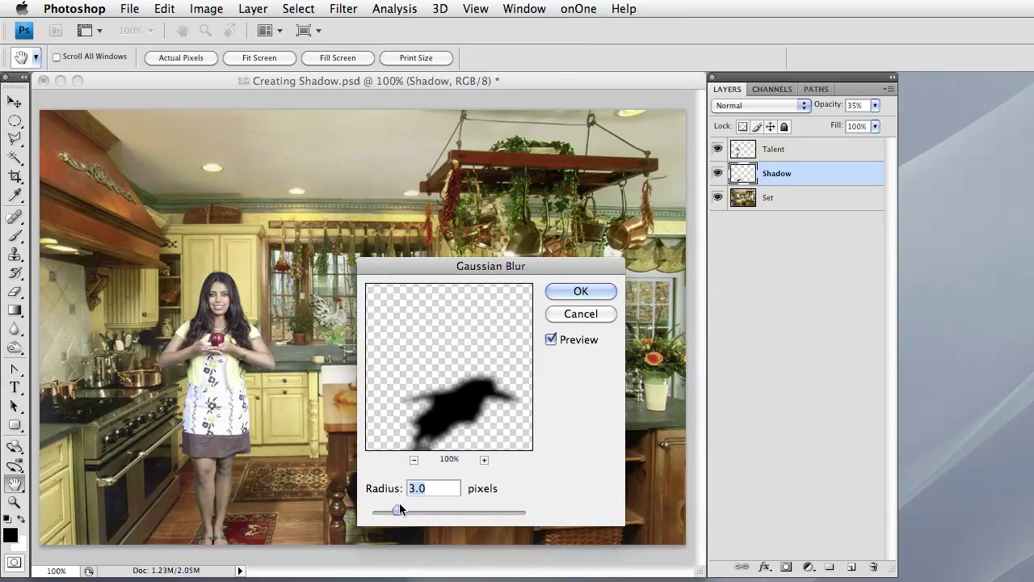
left_click_drag(395, 510, 373, 515)
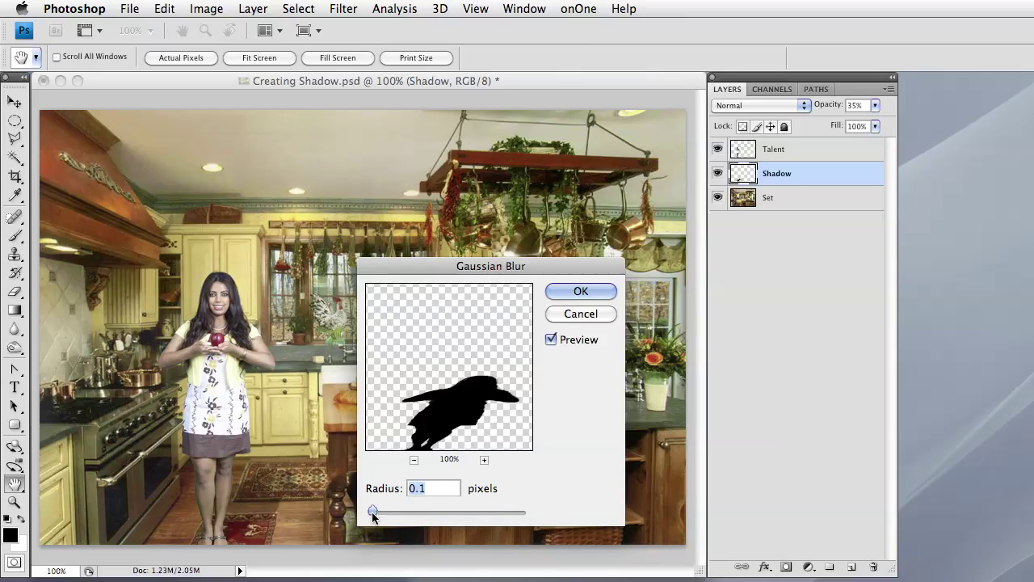
left_click_drag(372, 514, 397, 509)
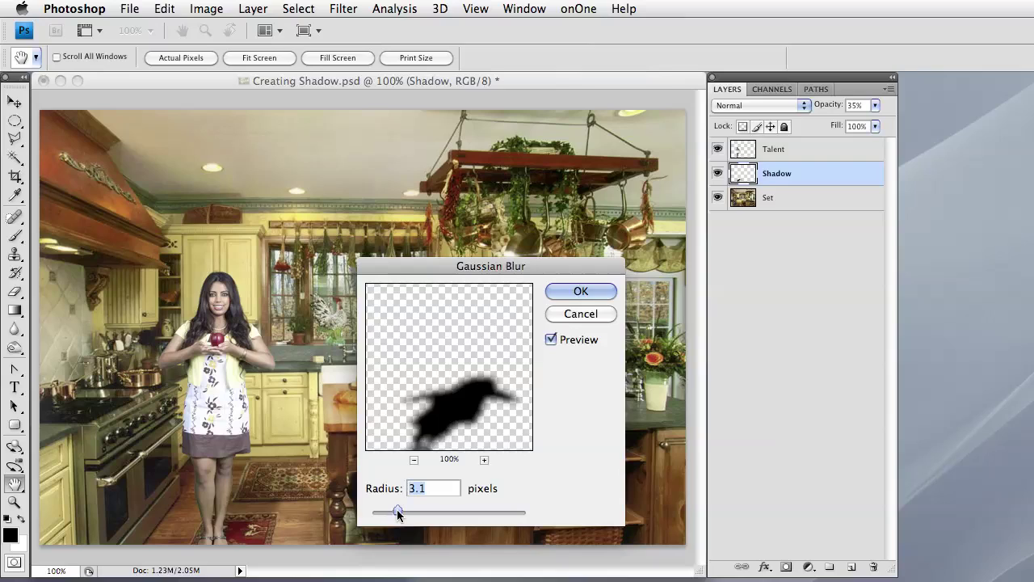
left_click(582, 291)
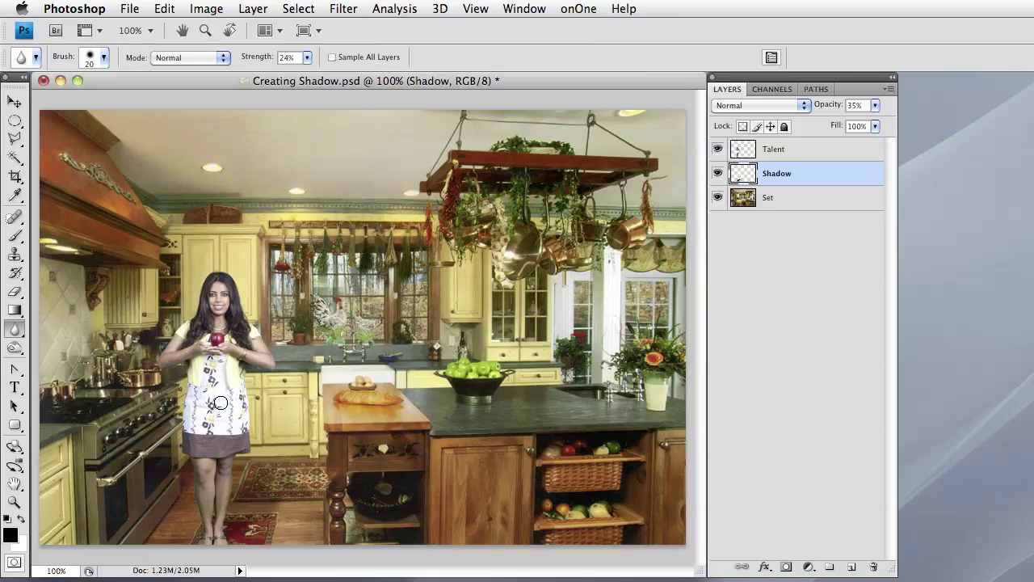
mouse_move(226, 413)
left_mouse_down()
mouse_move(241, 520)
mouse_move(248, 506)
left_mouse_up()
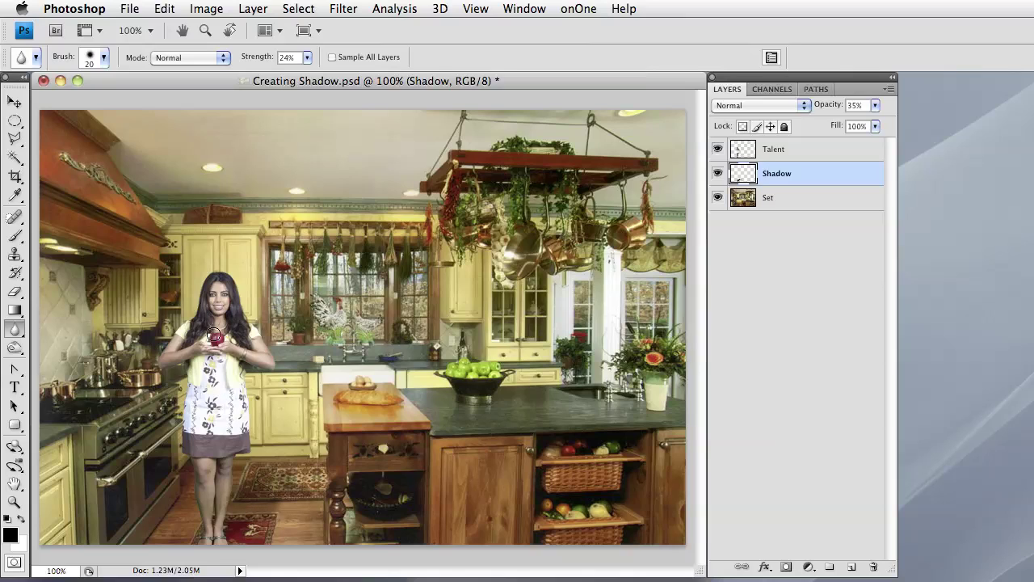